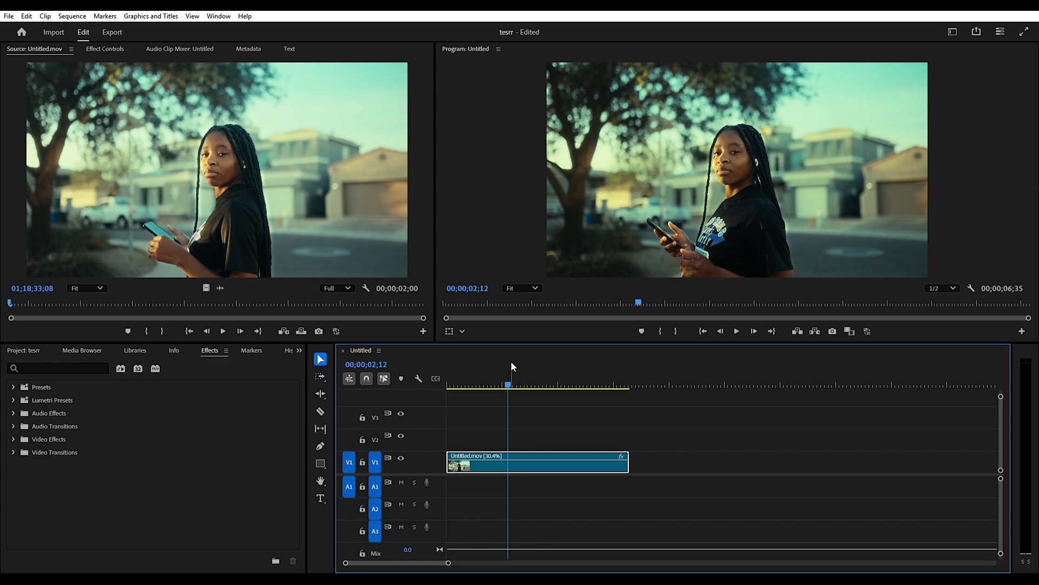
Preview the slowed clip from its start
click(462, 383)
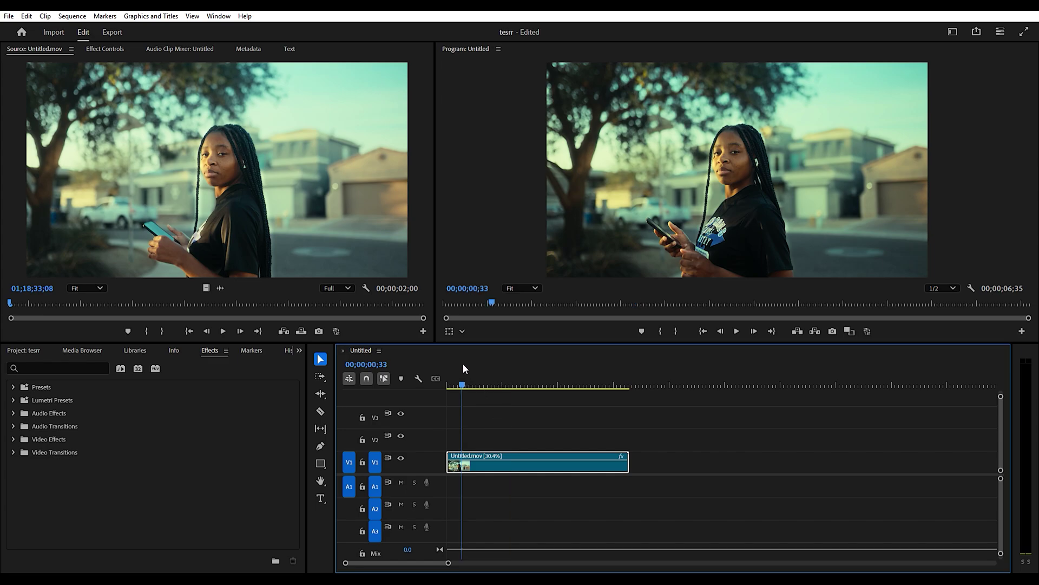
click(737, 331)
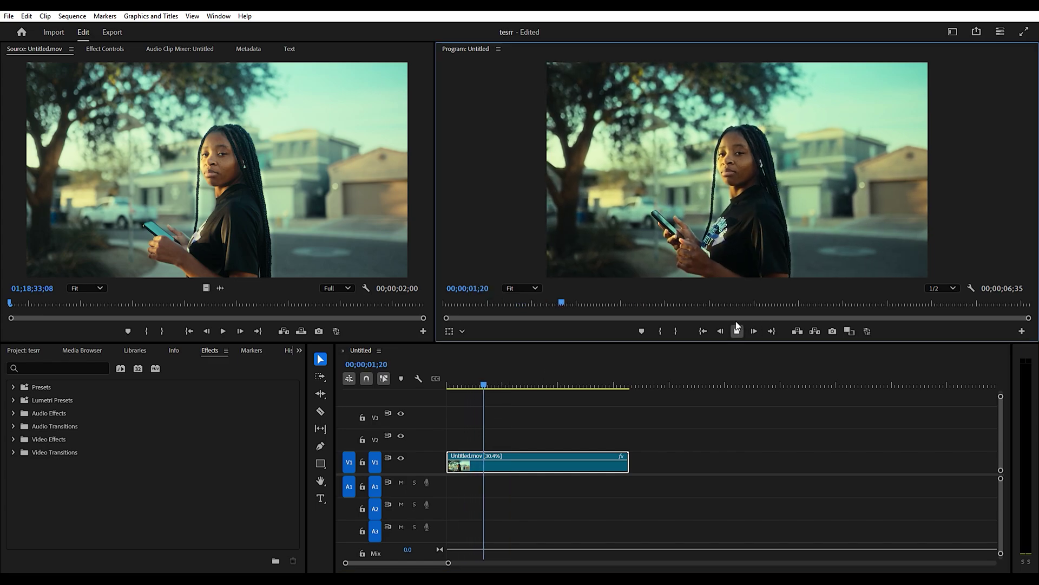
click(737, 331)
Duplicate the clip onto V2 and apply Luma Key to the copy
drag(499, 453, 500, 433)
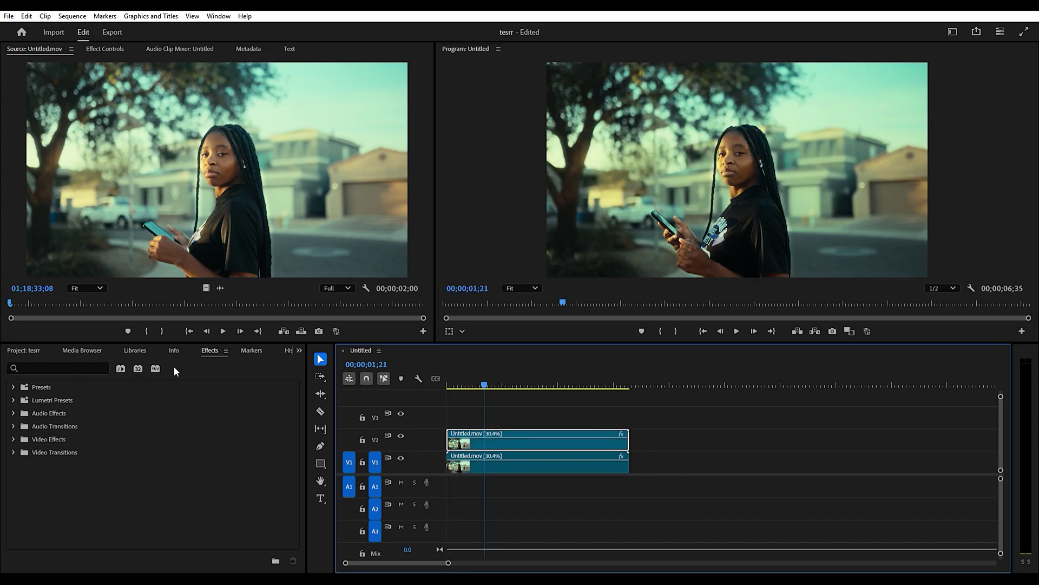
click(54, 364)
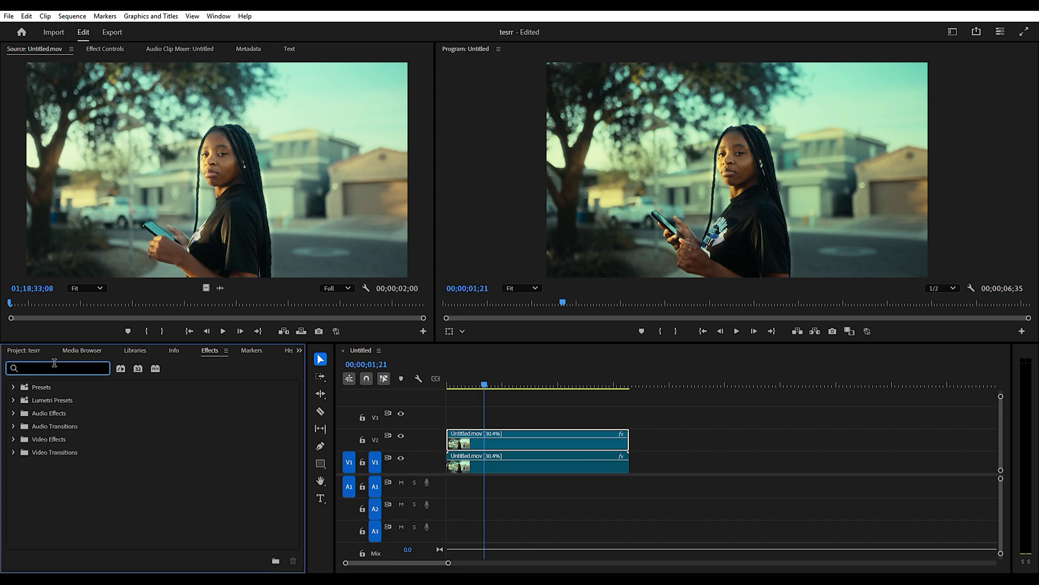
text(luma)
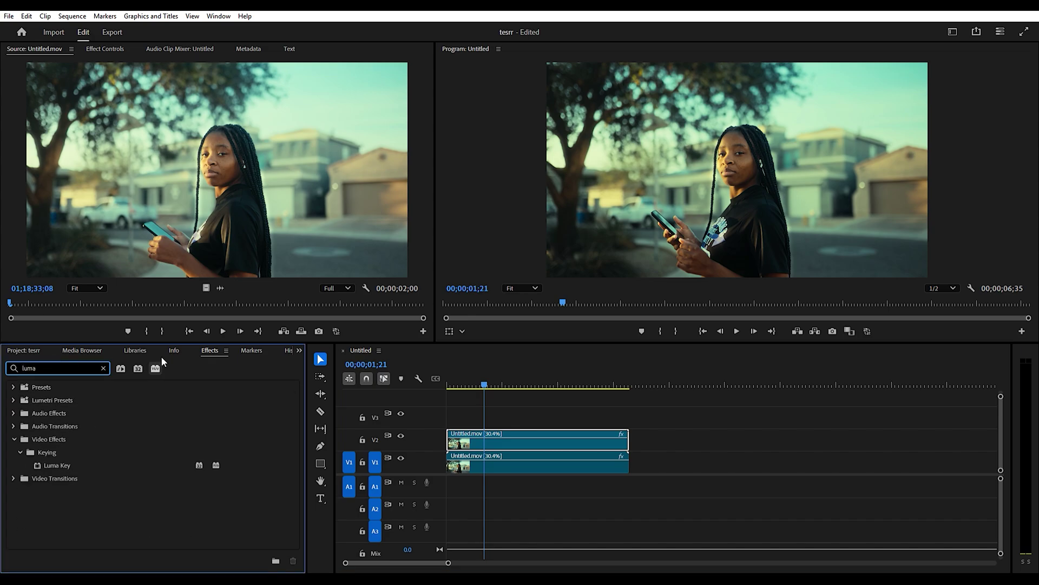
drag(61, 465, 530, 445)
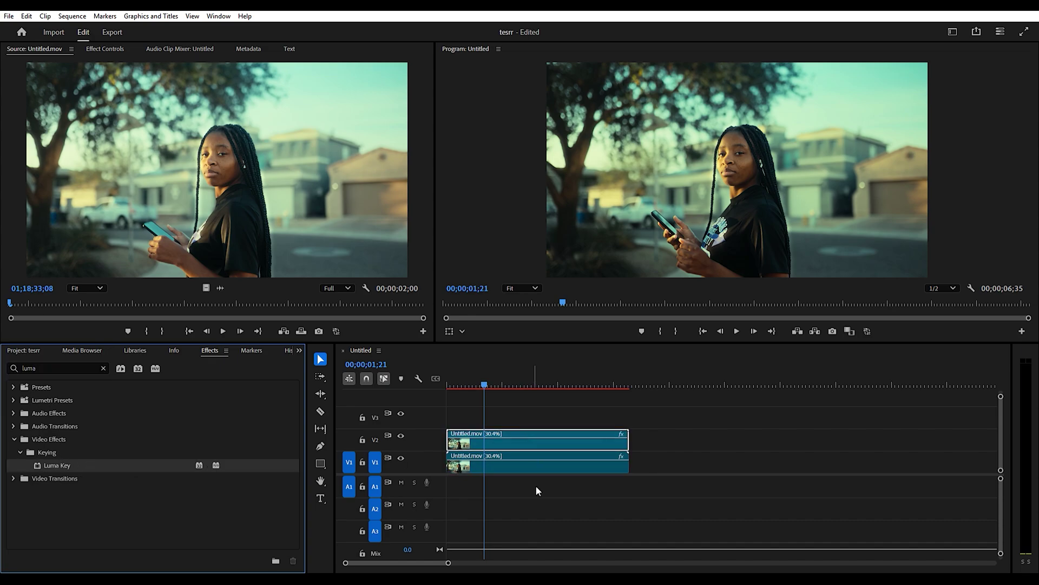
Set the V2 clip's Luma Key Cutoff to 70% in Effect Controls
click(105, 49)
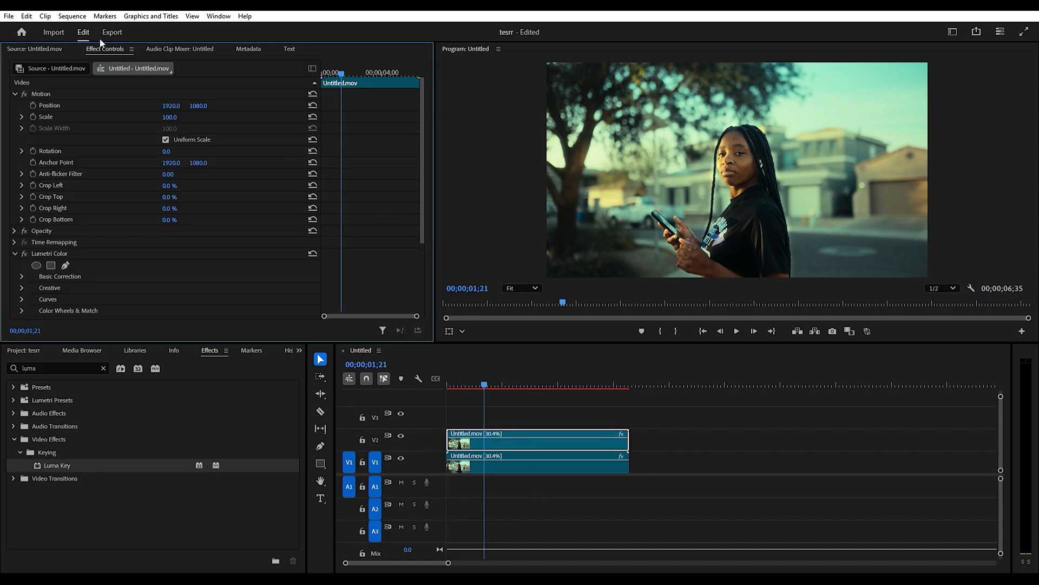
scroll(137, 267, down, 5)
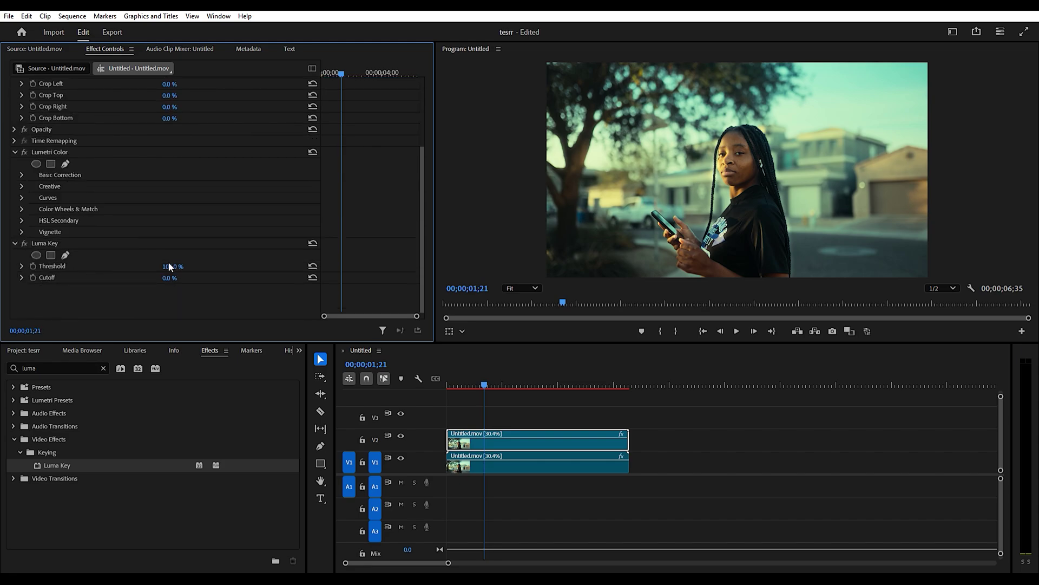
click(169, 277)
text(70)
key(Return)
click(42, 363)
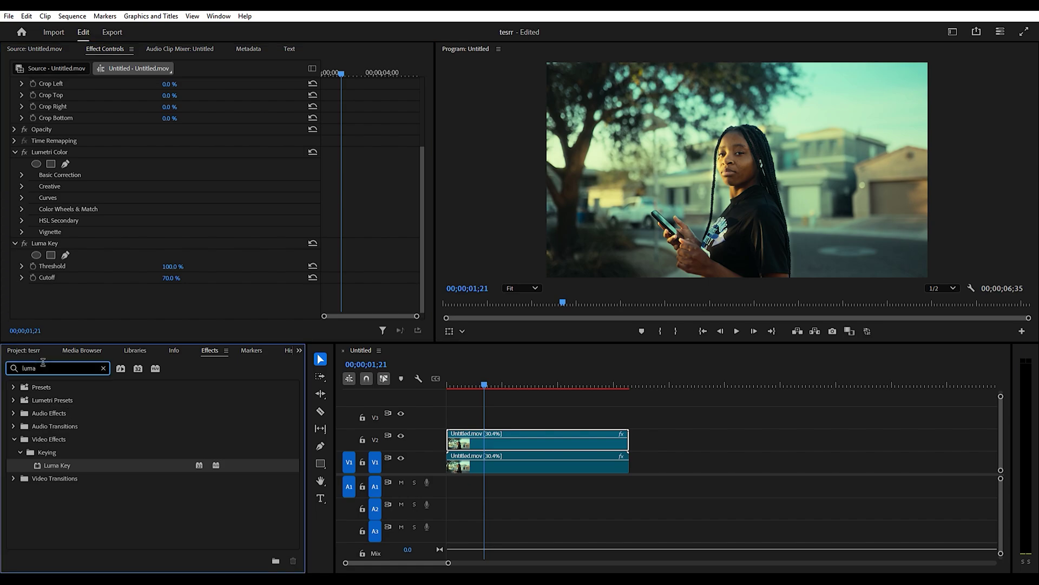
Search 'gau' and drop Gaussian Blur onto the V2 clip
key(BackSpace)
key(BackSpace)
key(BackSpace)
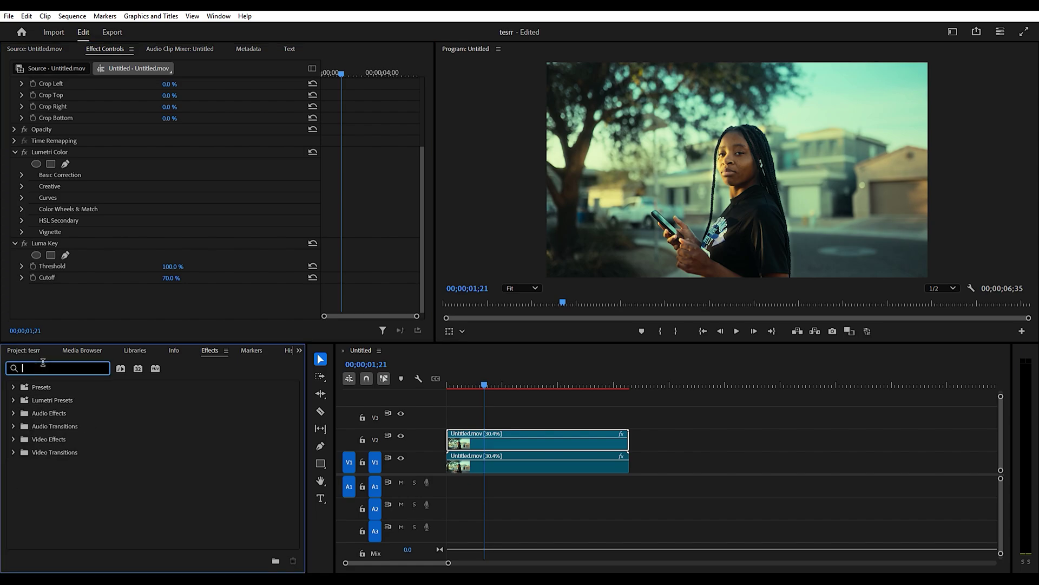
text(gu)
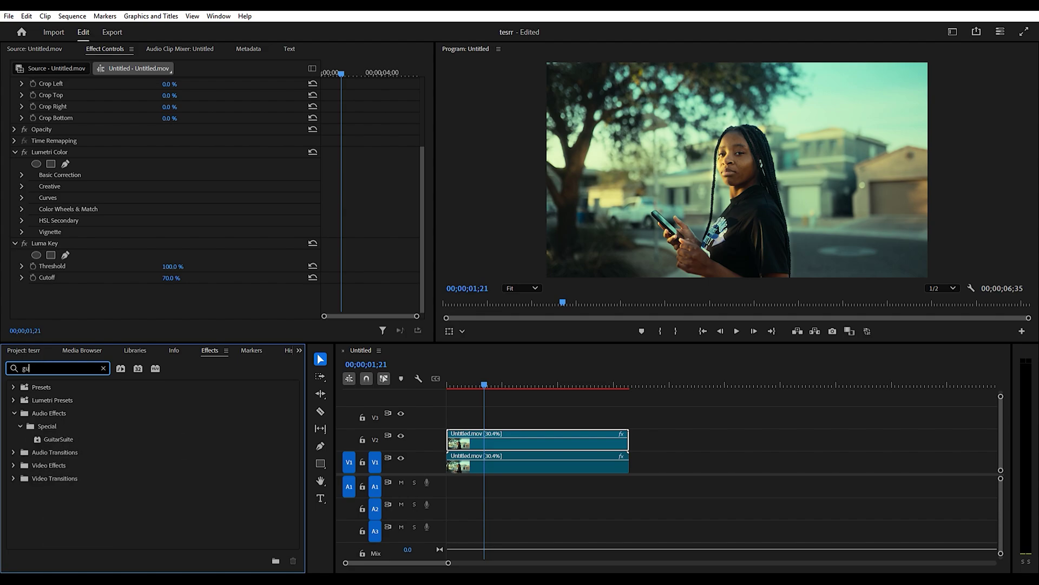
text(a)
key(BackSpace)
key(BackSpace)
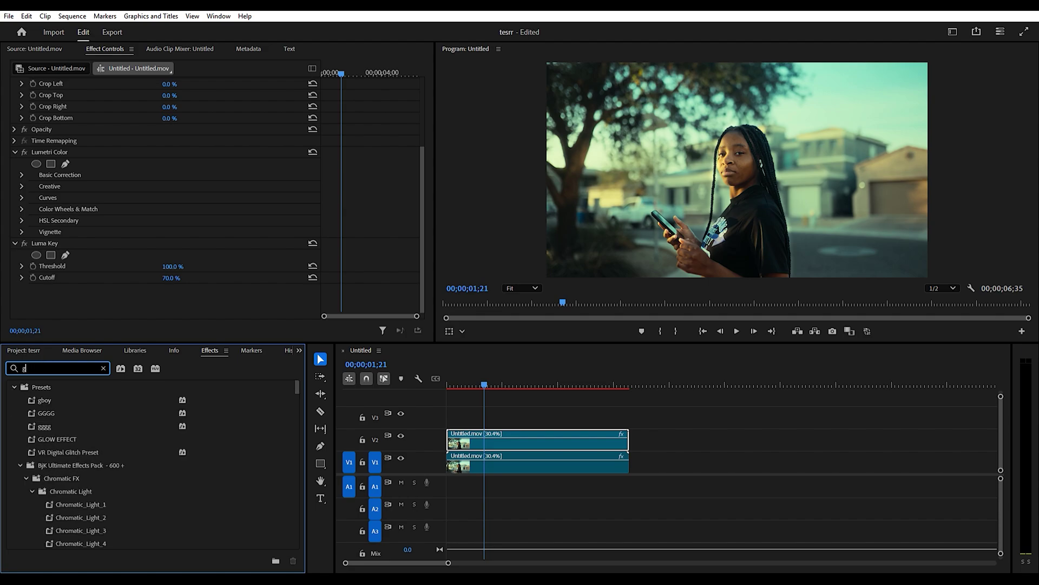
text(au)
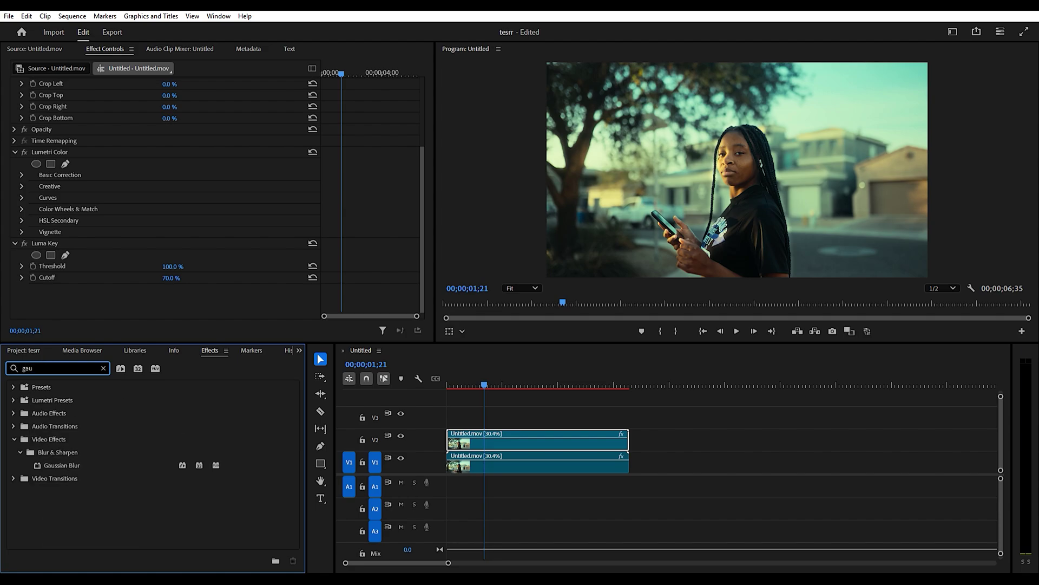
click(71, 462)
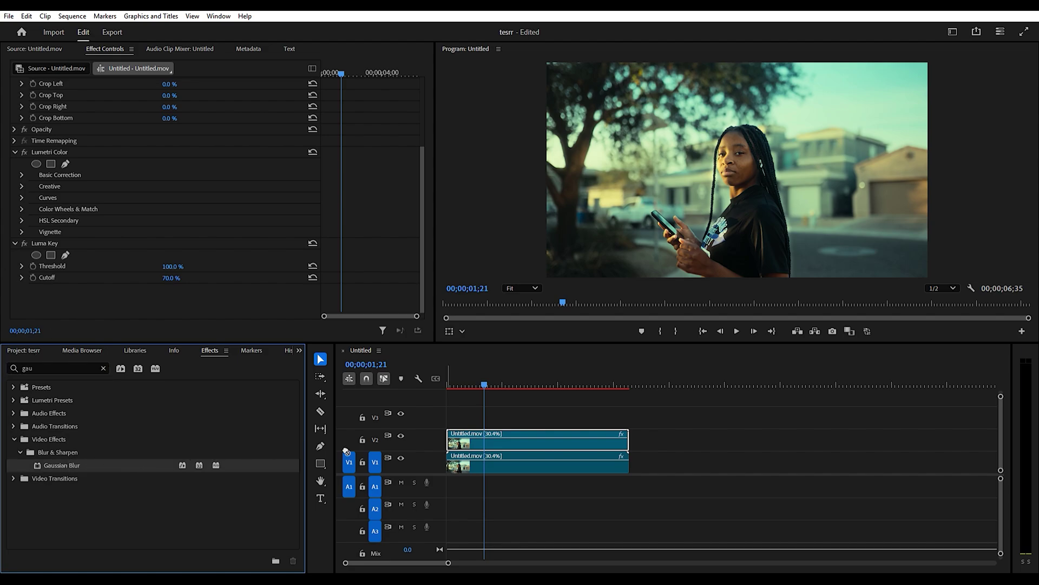
drag(347, 451, 507, 436)
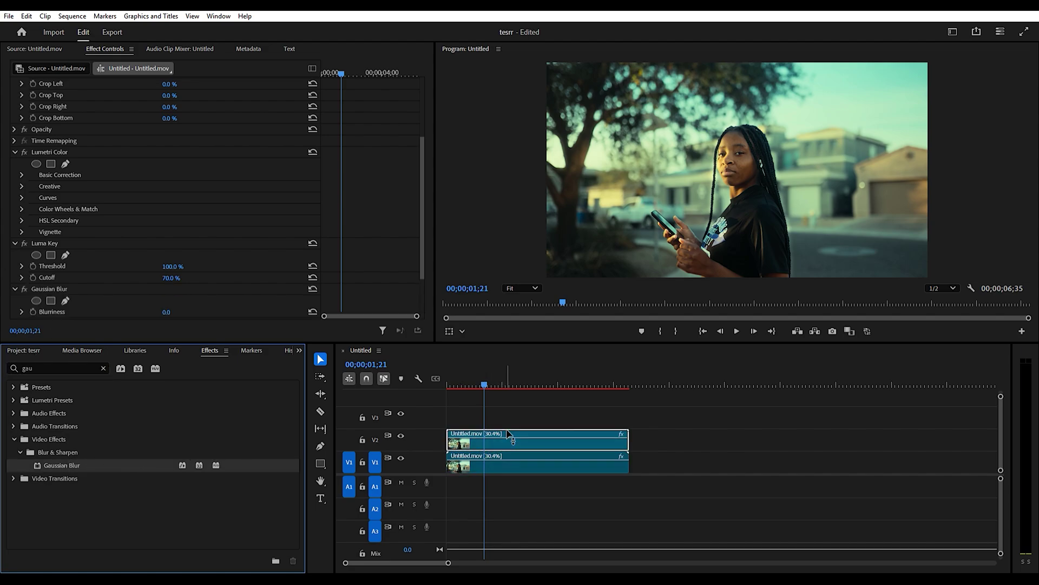
scroll(129, 214, down, 2)
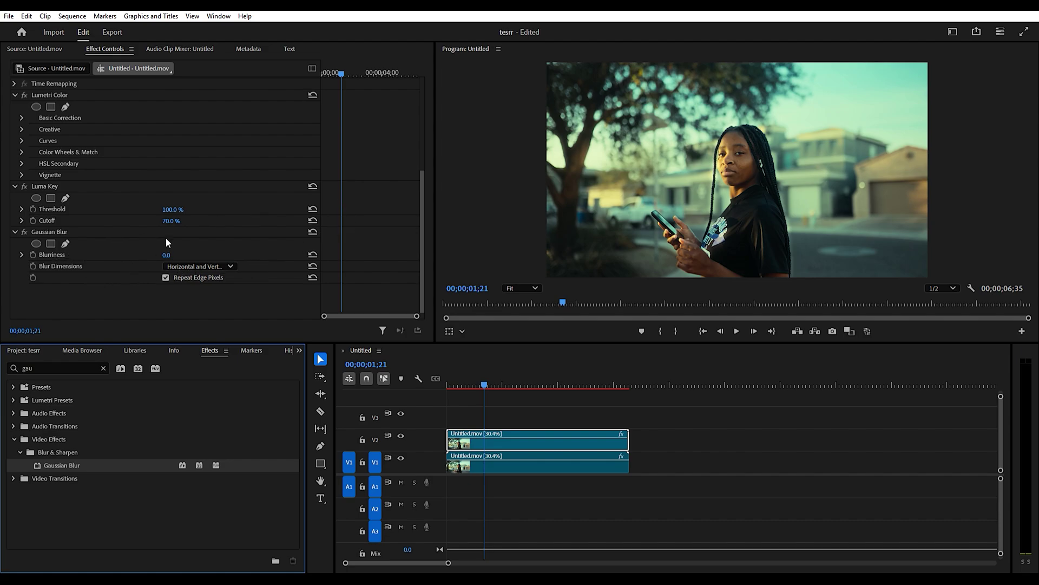
Set Gaussian Blur Blurriness to 120, then scrub it lower and higher to compare
click(168, 254)
text(120)
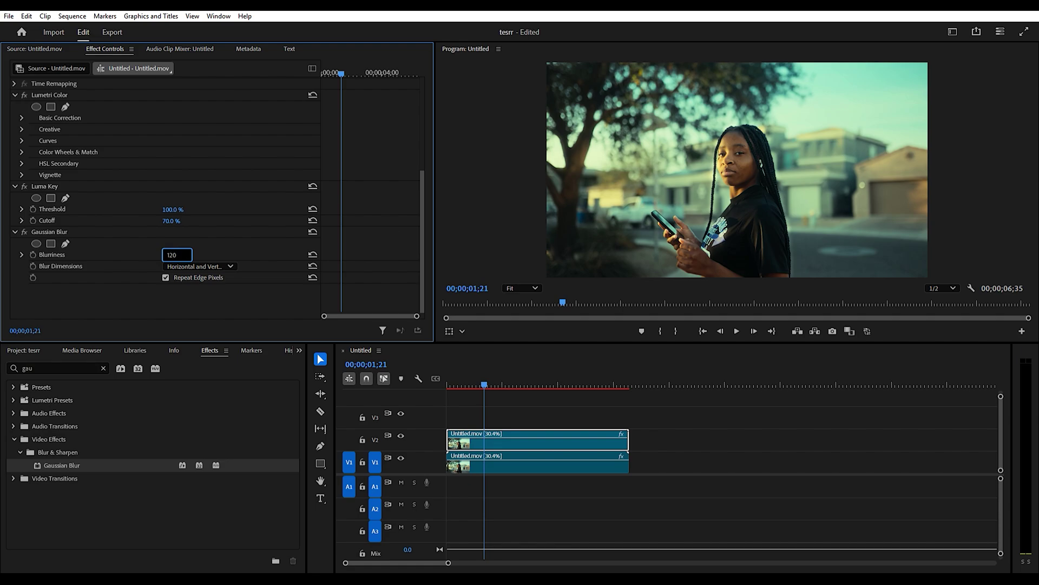
key(Return)
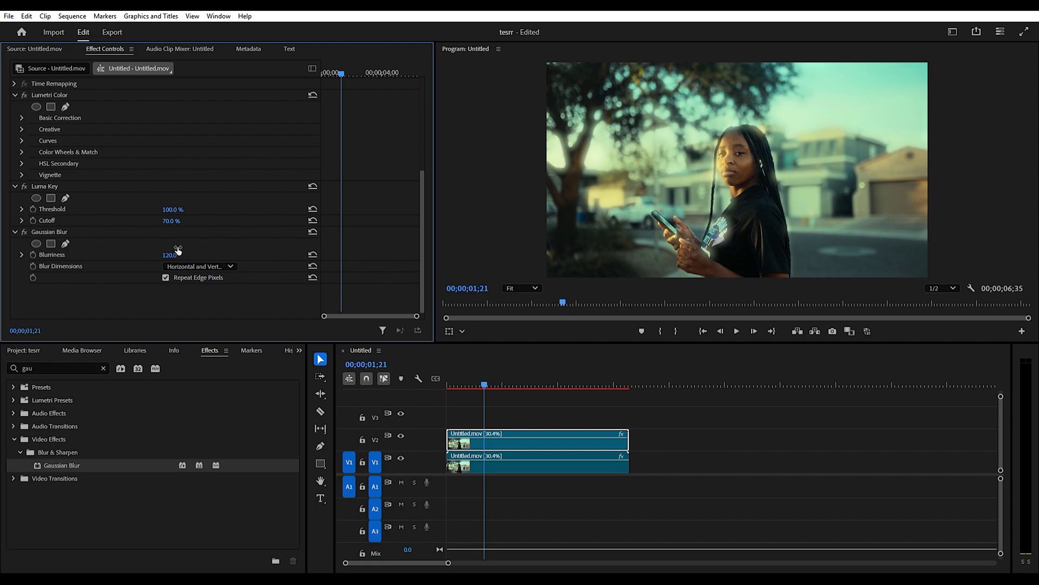
drag(169, 255, 122, 254)
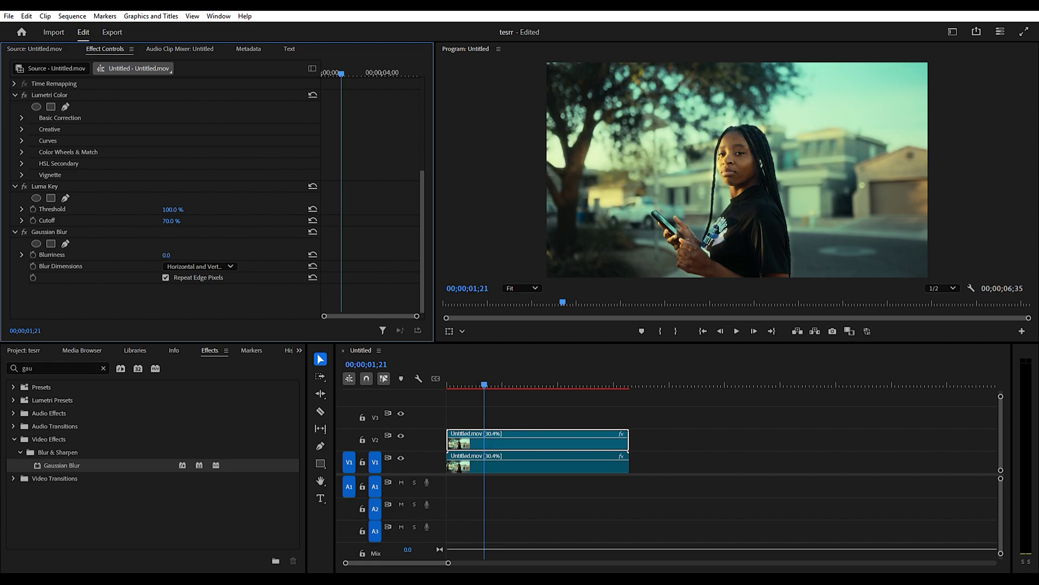
mouse_move(167, 254)
mouse_down()
mouse_move(207, 254)
mouse_move(122, 253)
mouse_move(205, 248)
mouse_up()
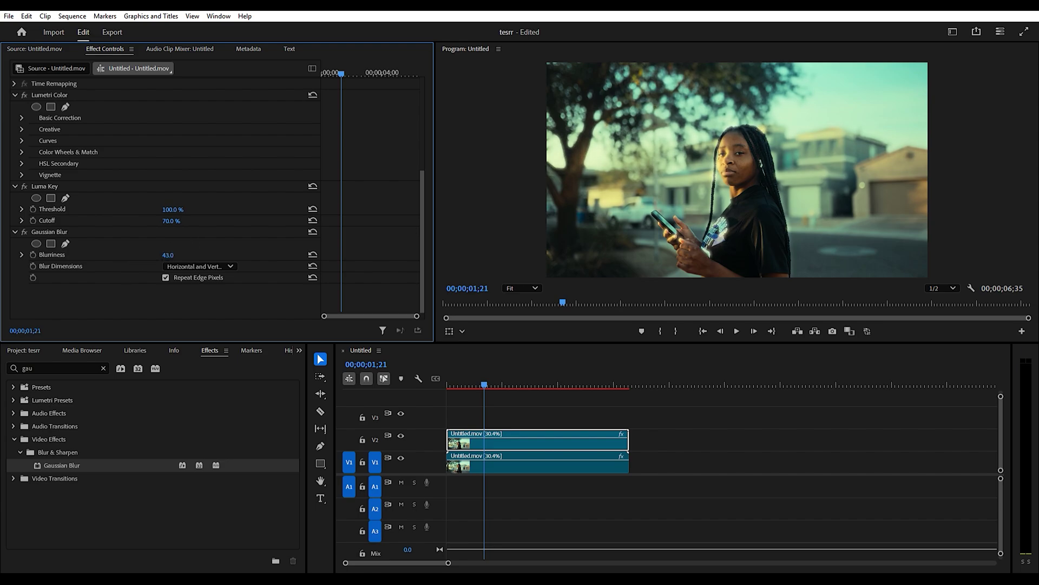
drag(167, 254, 153, 243)
Restore Blurriness to 120 and return to the sequence start
click(179, 249)
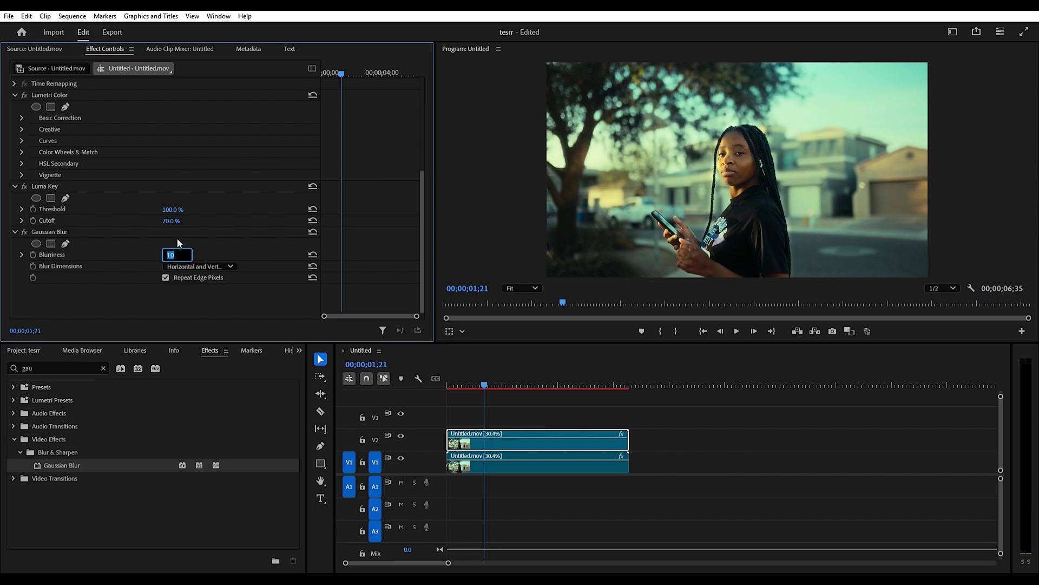
text(120)
key(Return)
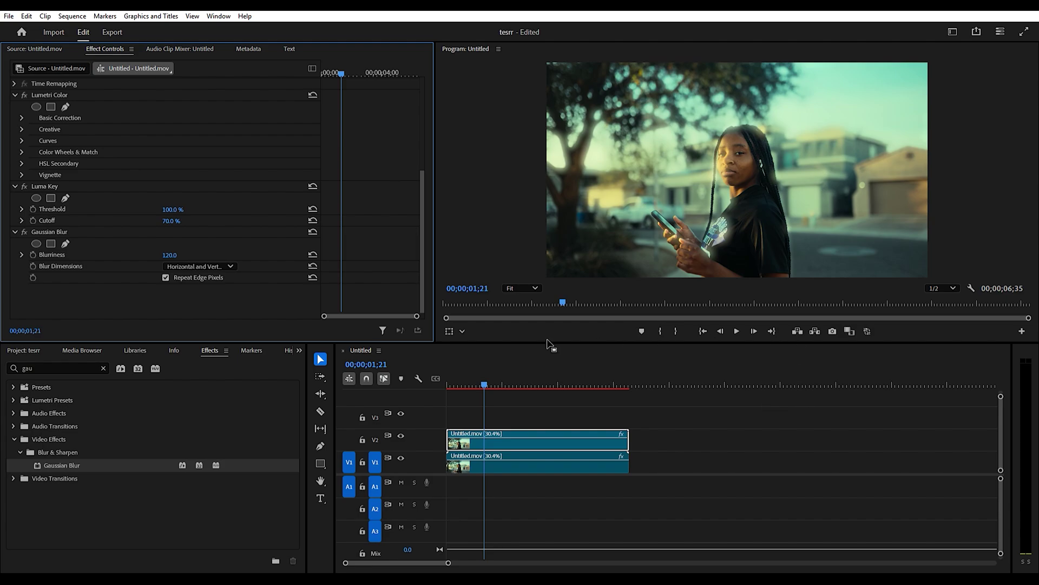
click(472, 364)
key(Home)
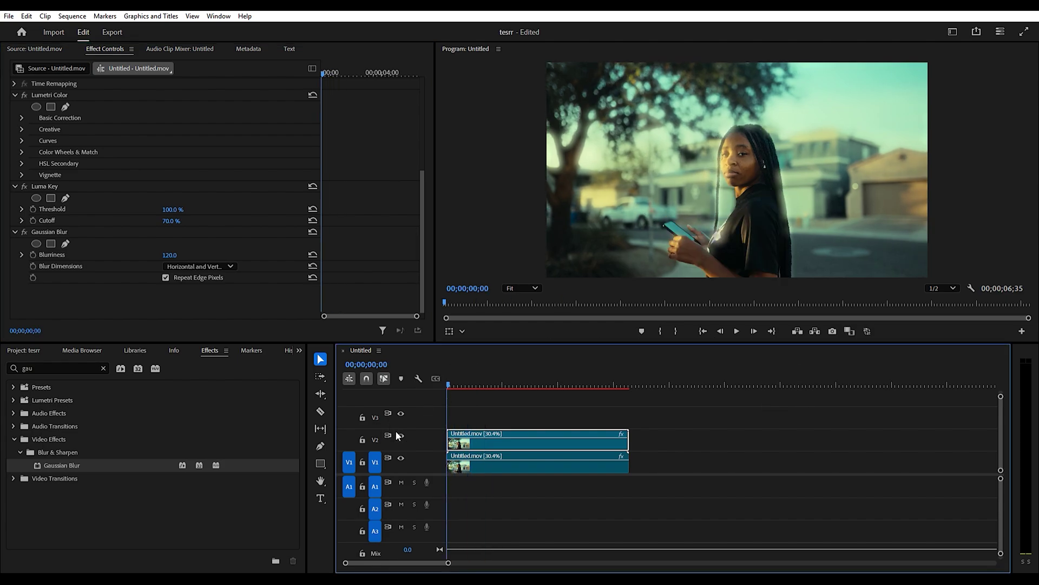